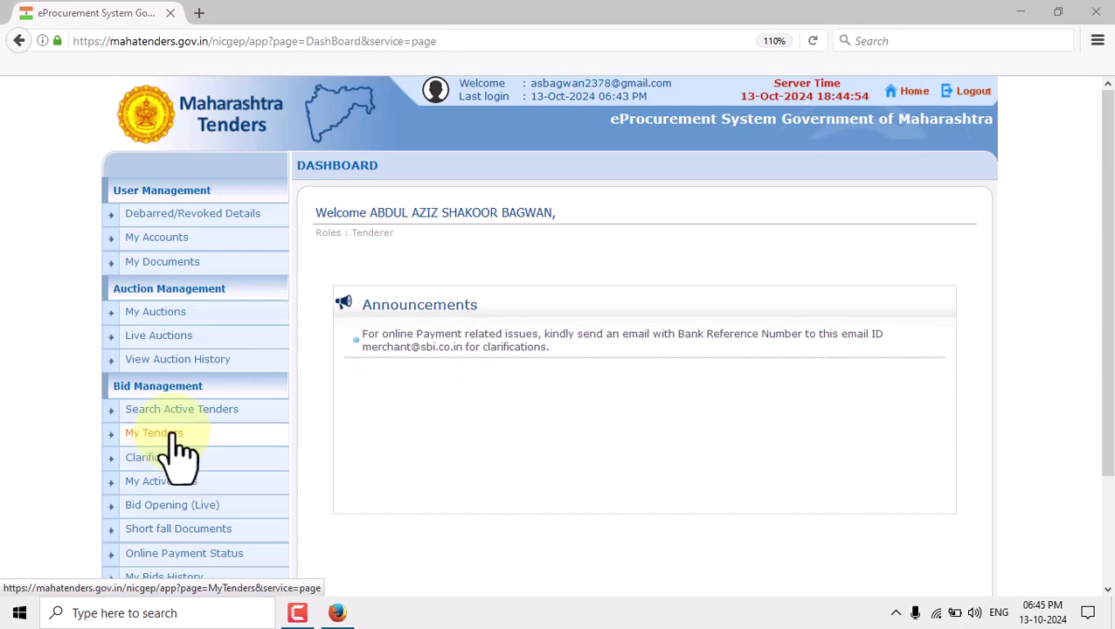
Open tender 2024_AKOLA_1110367_1 from the bidder's own tenders and continue bidding on it.
left_click(172, 436)
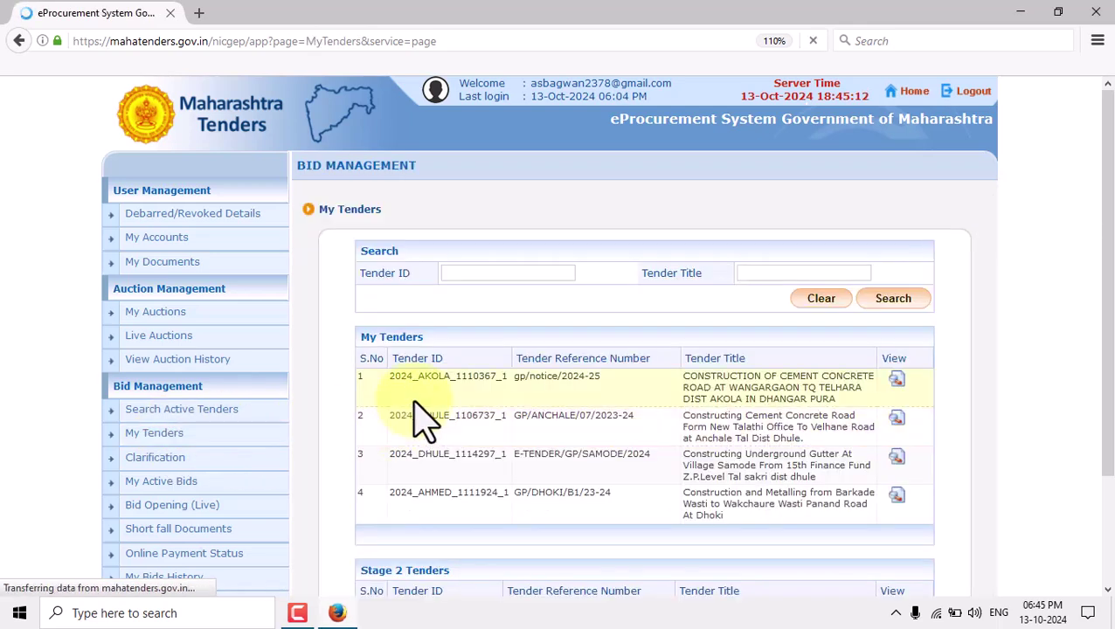
left_click(898, 381)
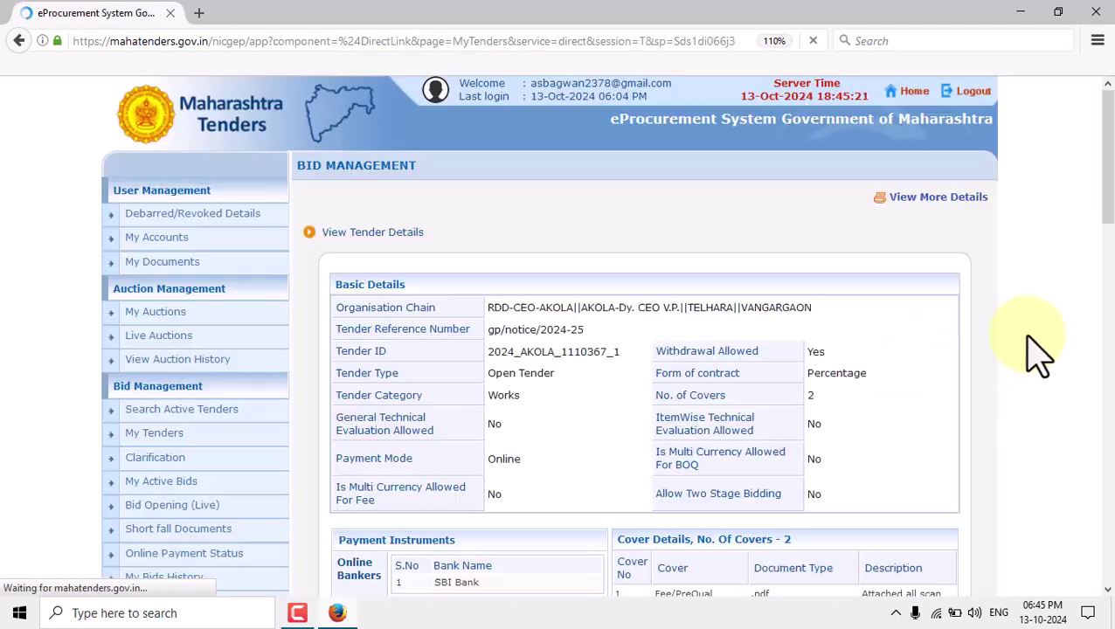
left_click_drag(1108, 199, 1108, 577)
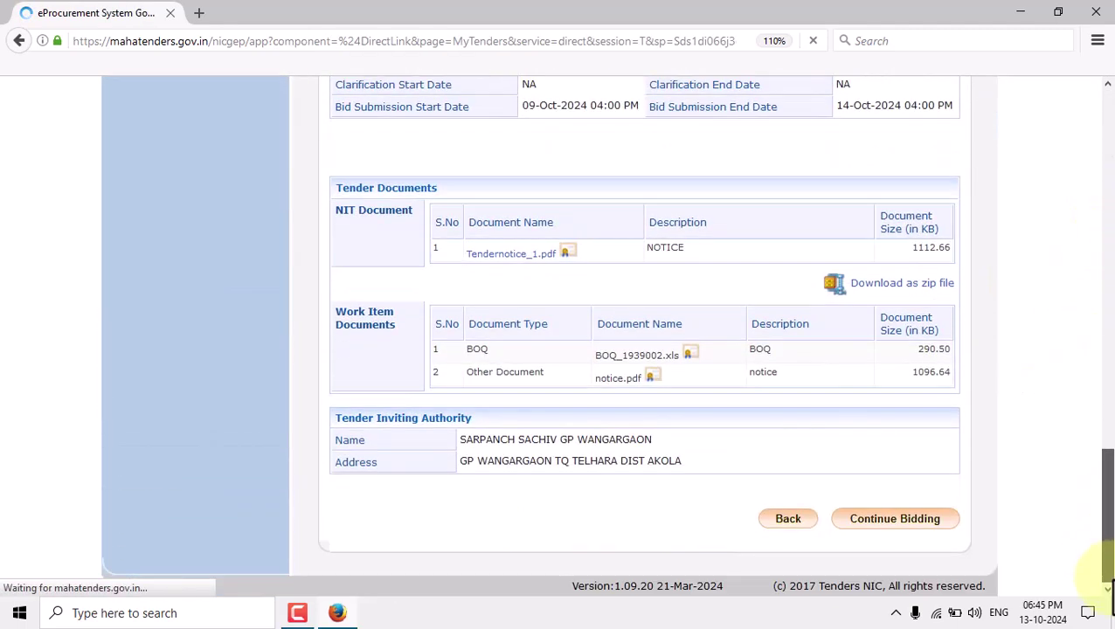
left_click(888, 537)
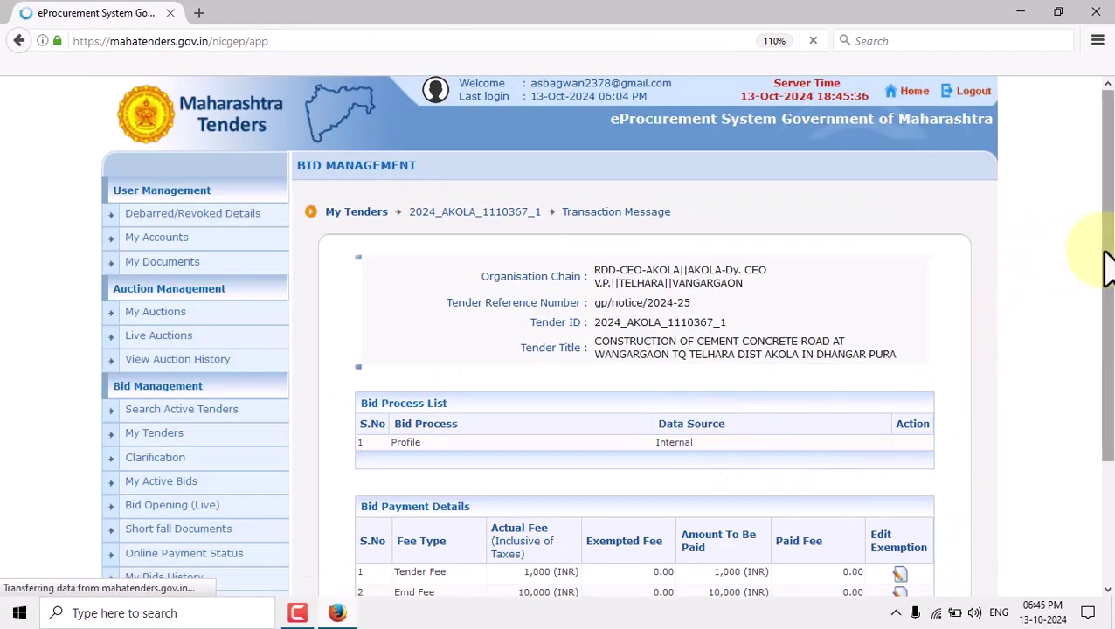
Review the tender's bid process and payment details and proceed to encrypting and uploading the bid documents.
left_click_drag(1106, 266, 1103, 443)
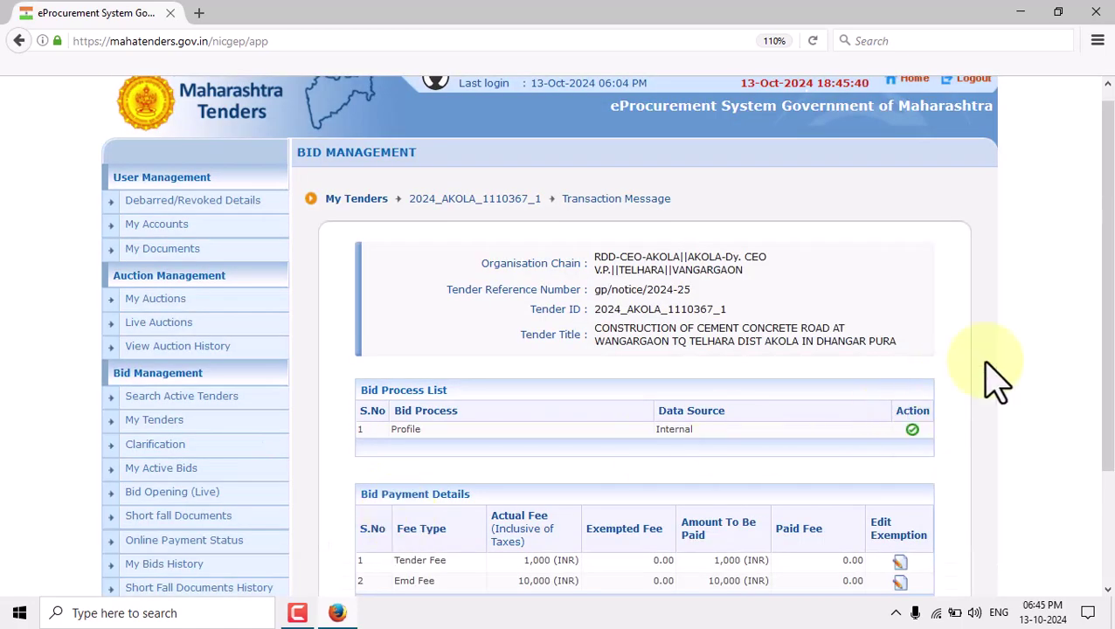
left_click_drag(1106, 373, 1102, 479)
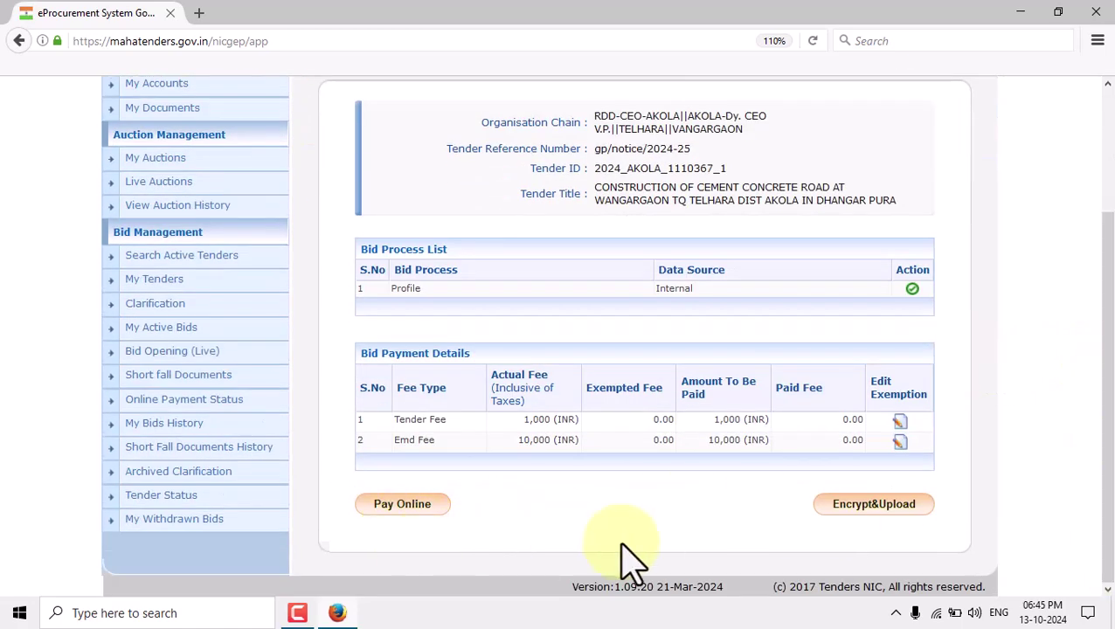
left_click(861, 504)
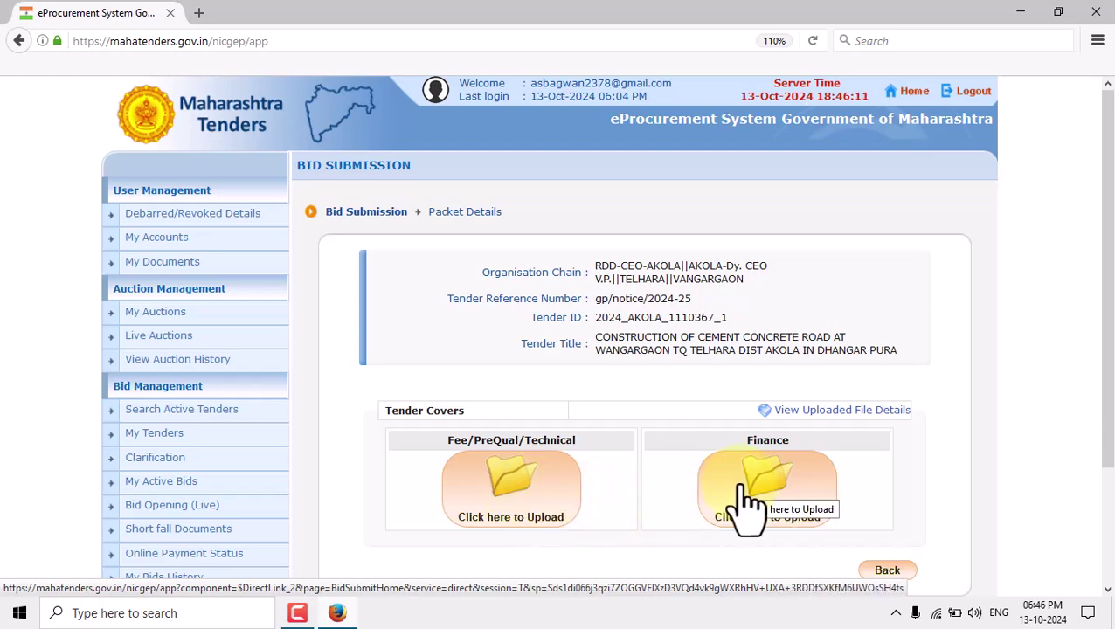
Open the Fee/PreQual/Technical cover for upload and widen the file type and description columns.
left_click(521, 491)
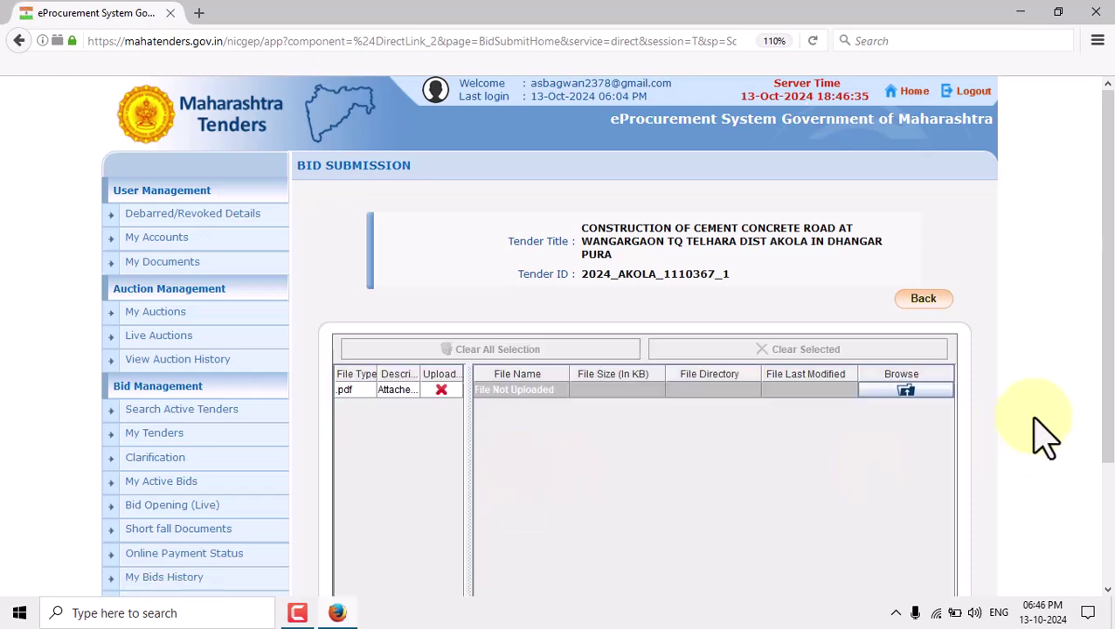
left_click_drag(1109, 348, 1100, 403)
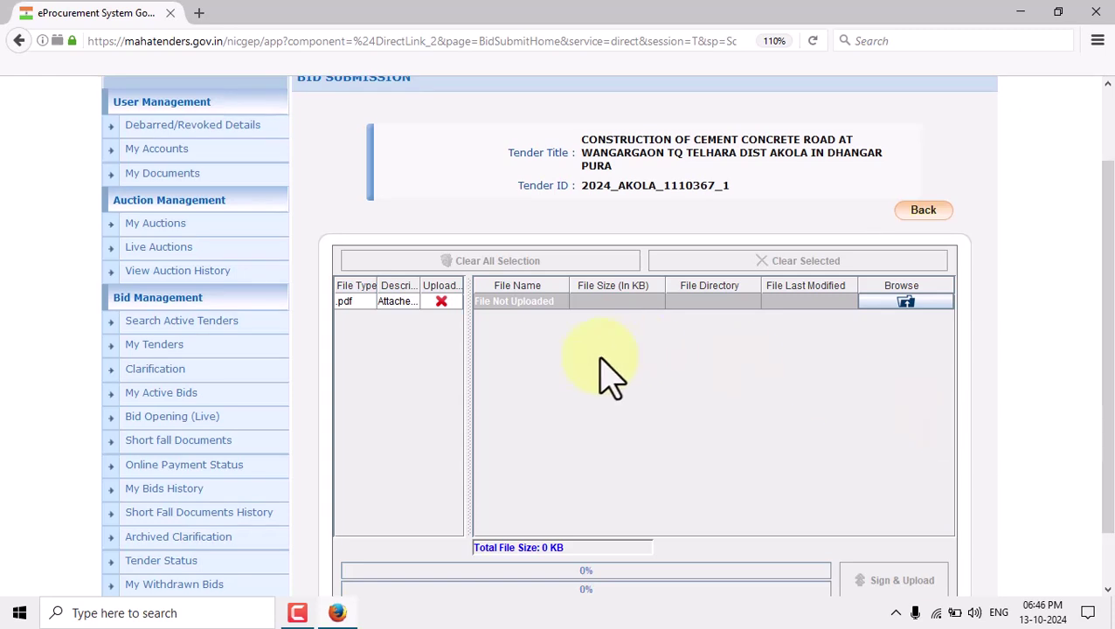
left_click_drag(468, 398, 536, 401)
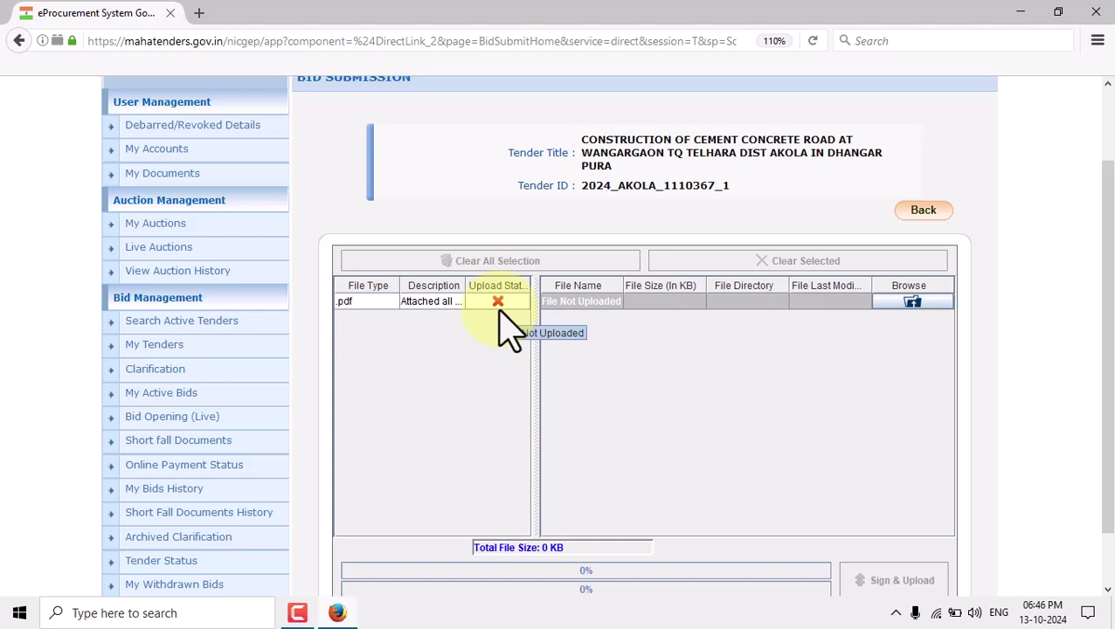
scroll(882, 428, "down", 1)
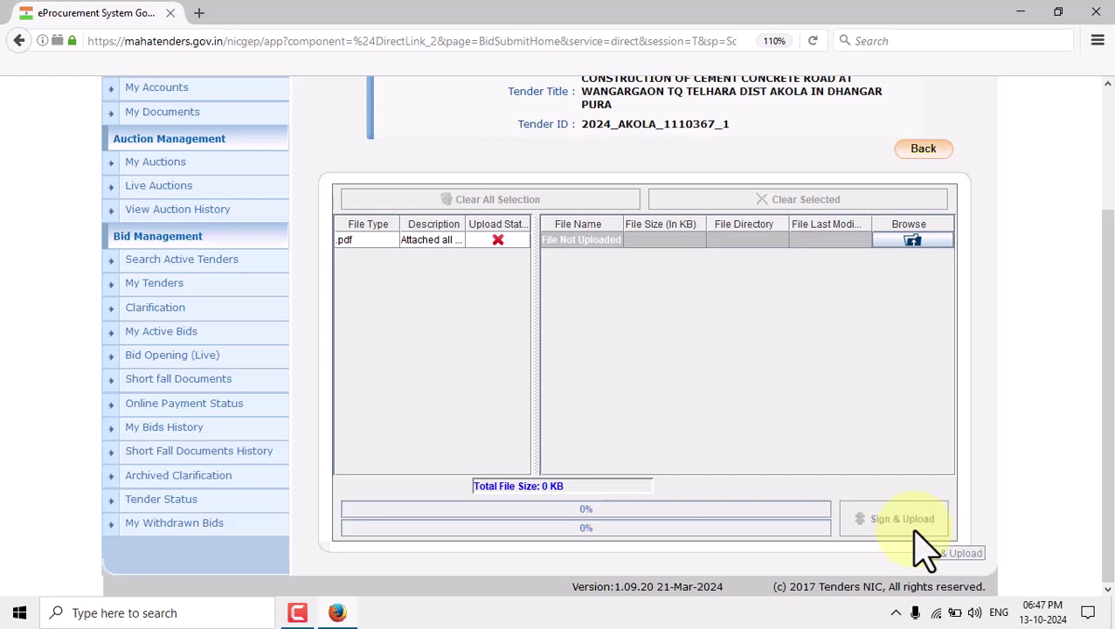
Choose 01ZPRegistrationNew.pdf for the technical cover from Desktop > Akola > Akola 2024_AKOLA_1110367_1 > Contractor Document.
left_click(916, 243)
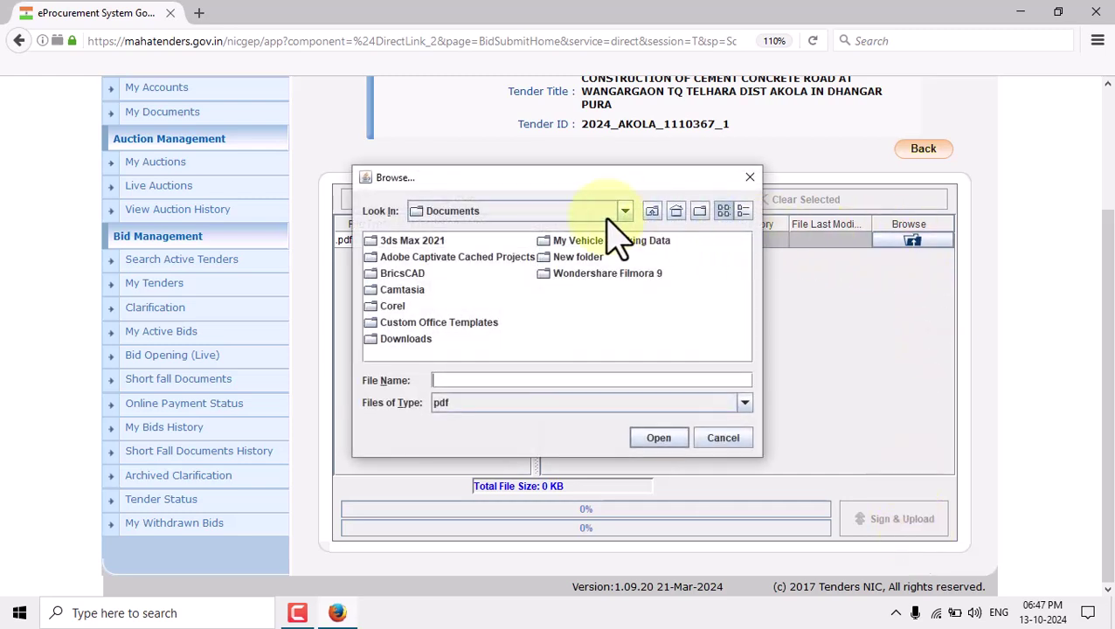
left_click(627, 215)
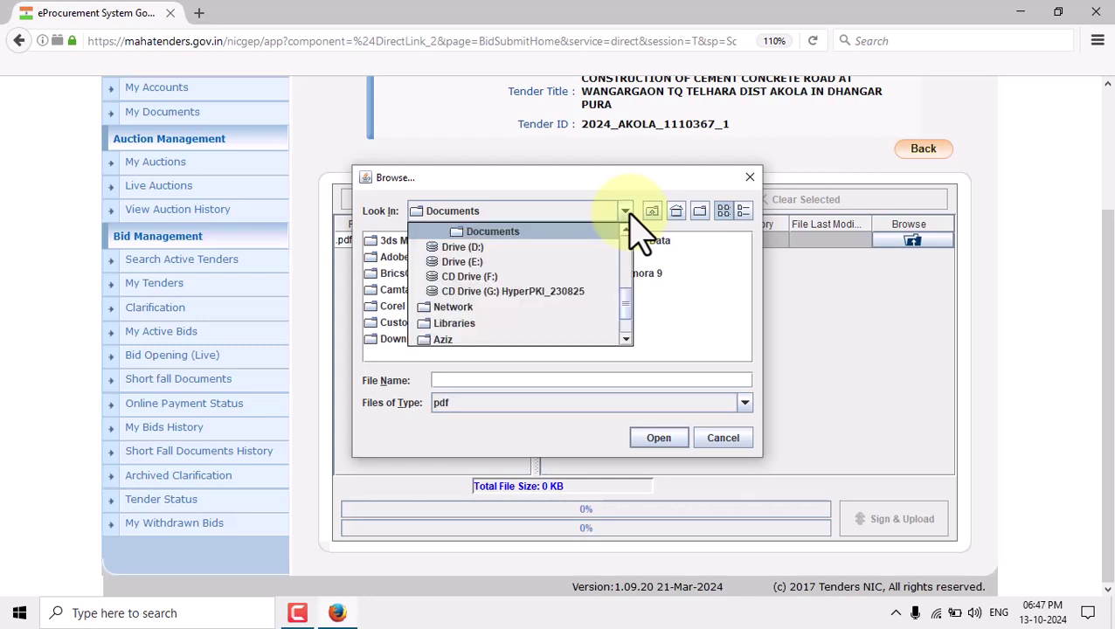
left_click_drag(624, 299, 630, 234)
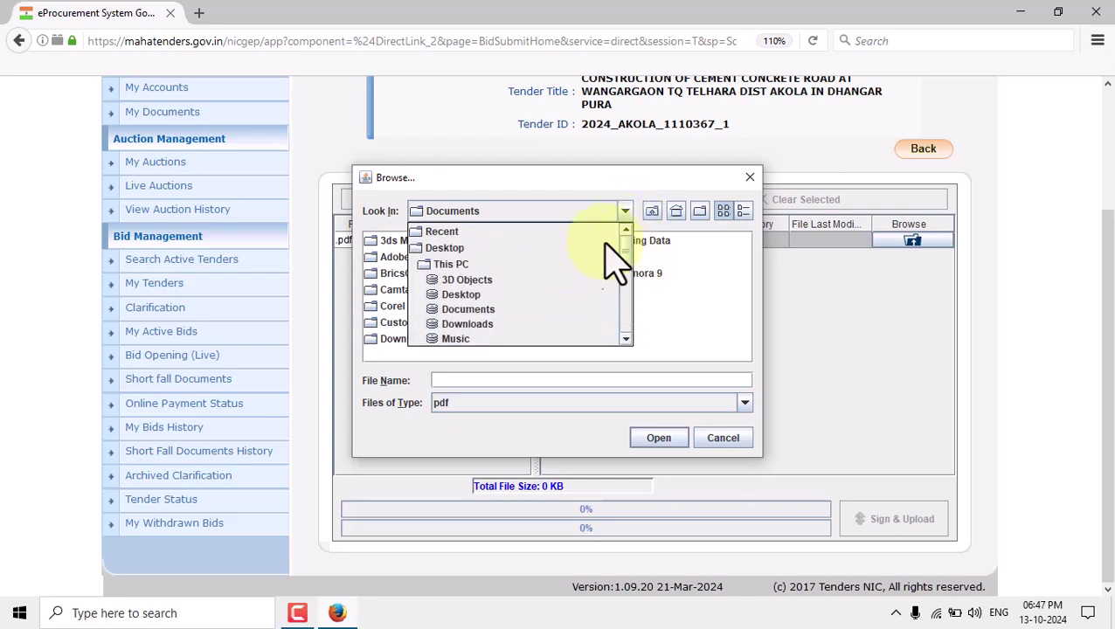
left_click(450, 249)
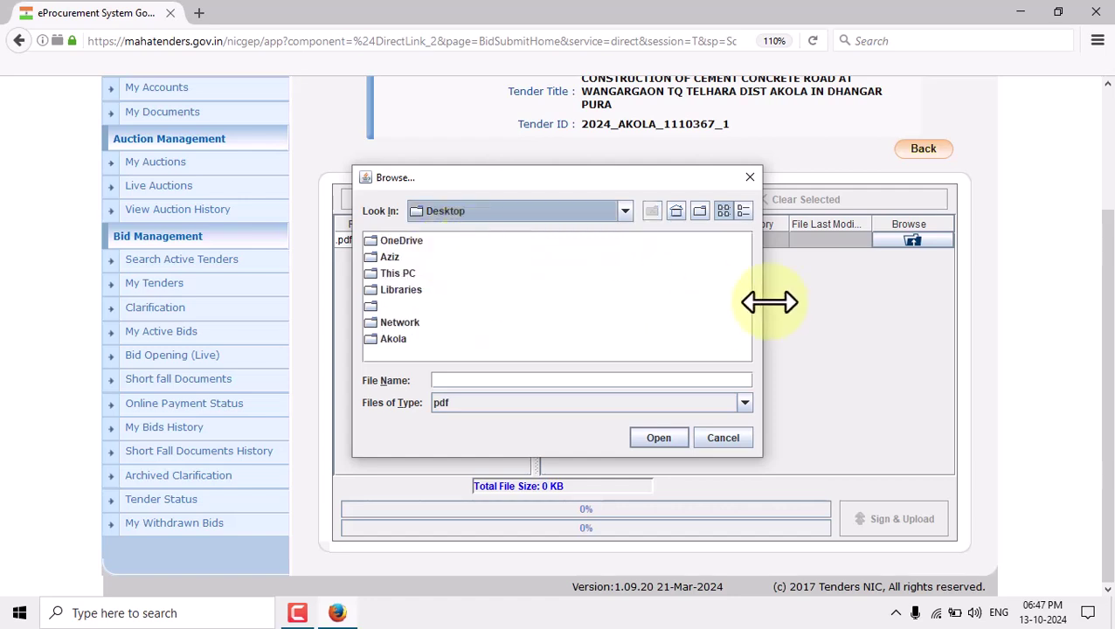
double_click(393, 339)
left_click(455, 249)
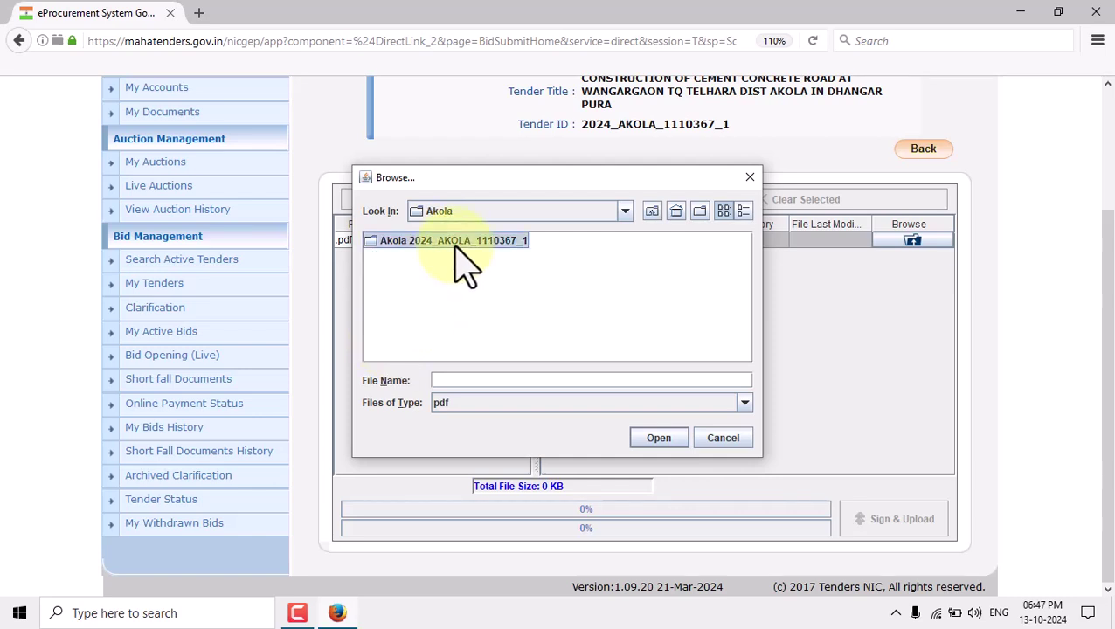
double_click(454, 244)
double_click(456, 243)
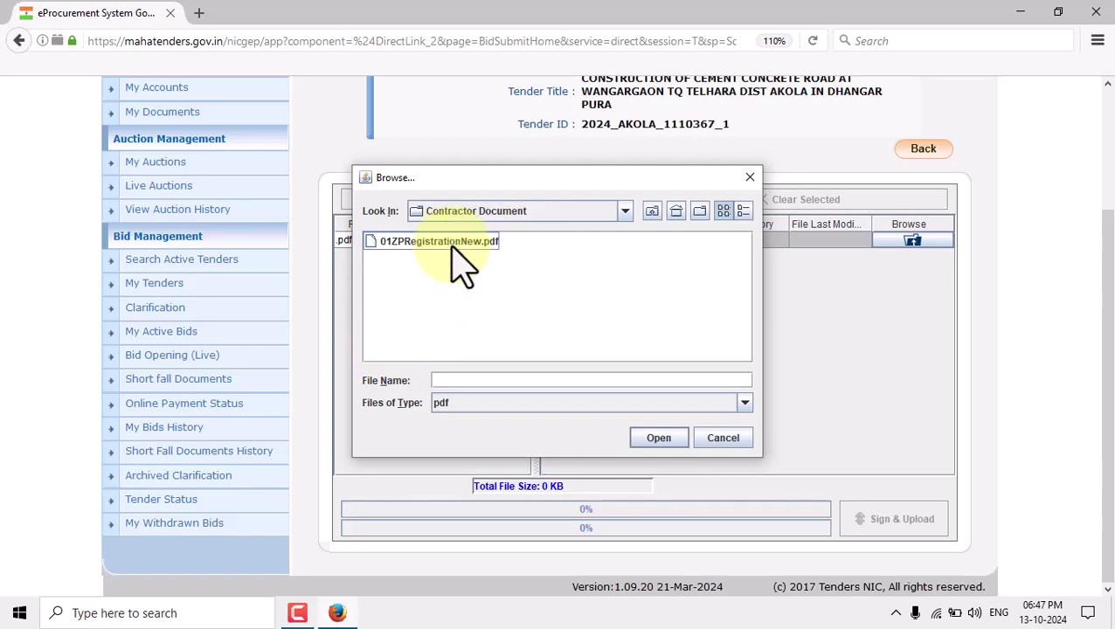
left_click(434, 244)
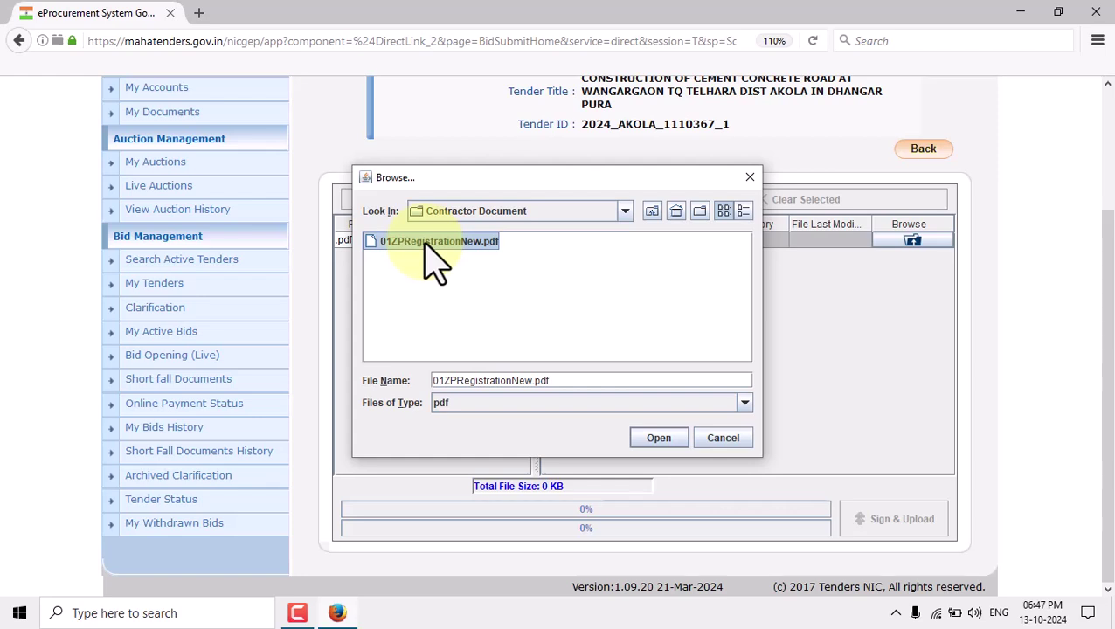
left_click(656, 437)
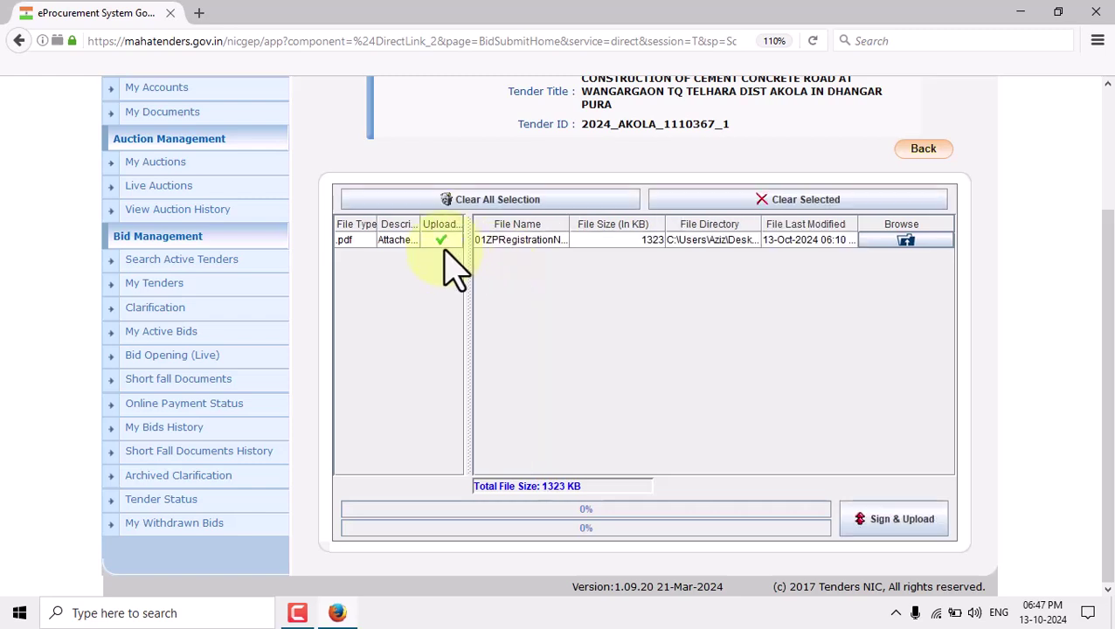
Sign and upload the technical cover's PDF by entering the digital signature's user PIN, and acknowledge the submission.
left_click(891, 523)
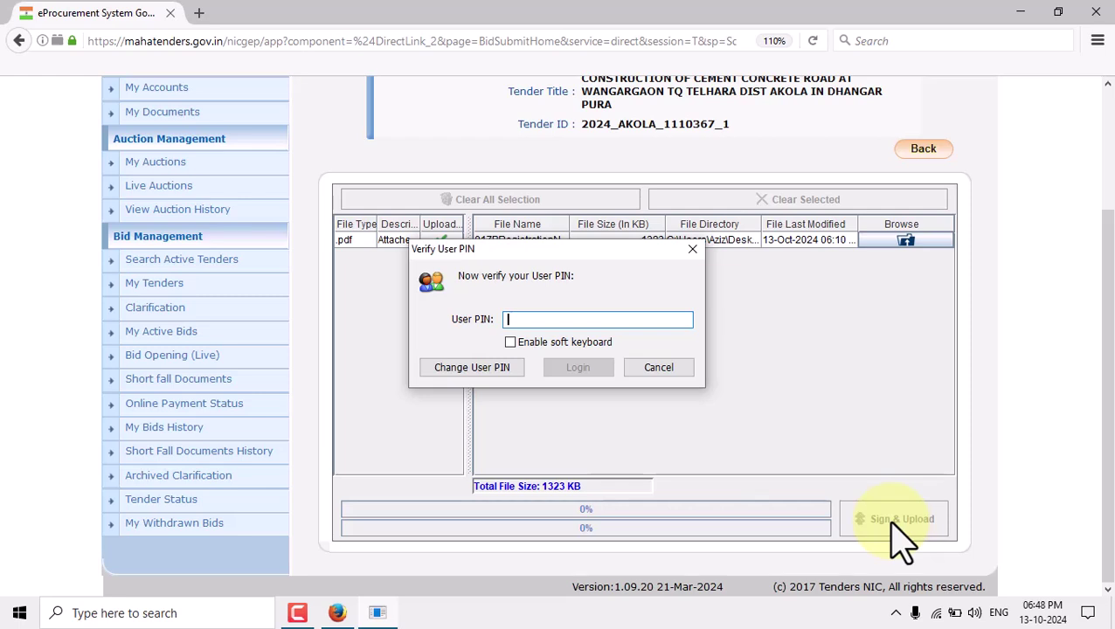
type("•••••••")
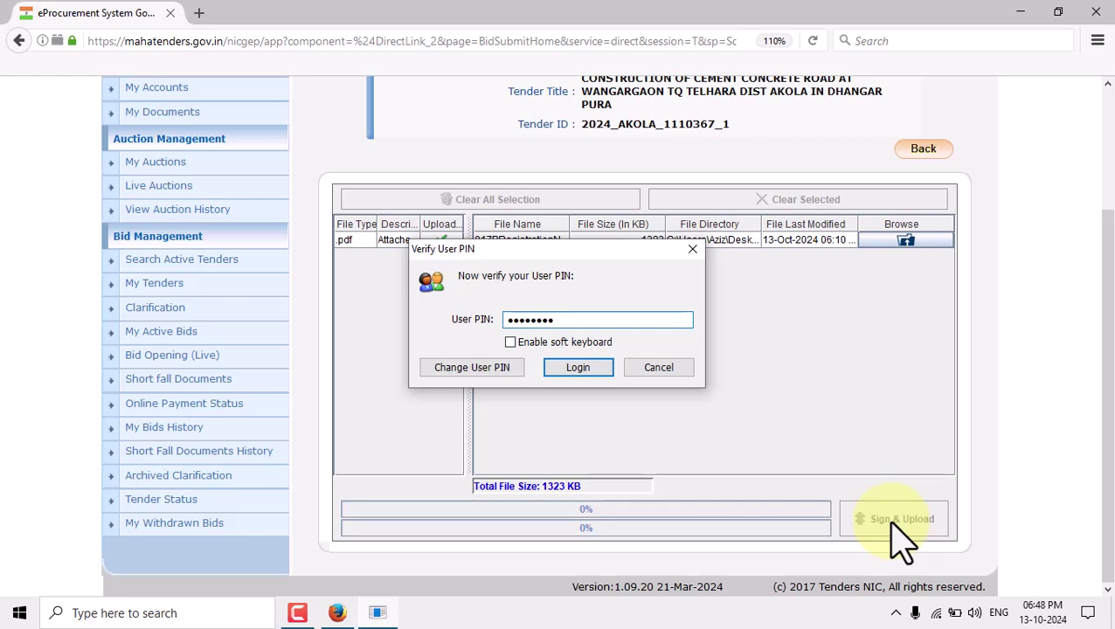
left_click(578, 367)
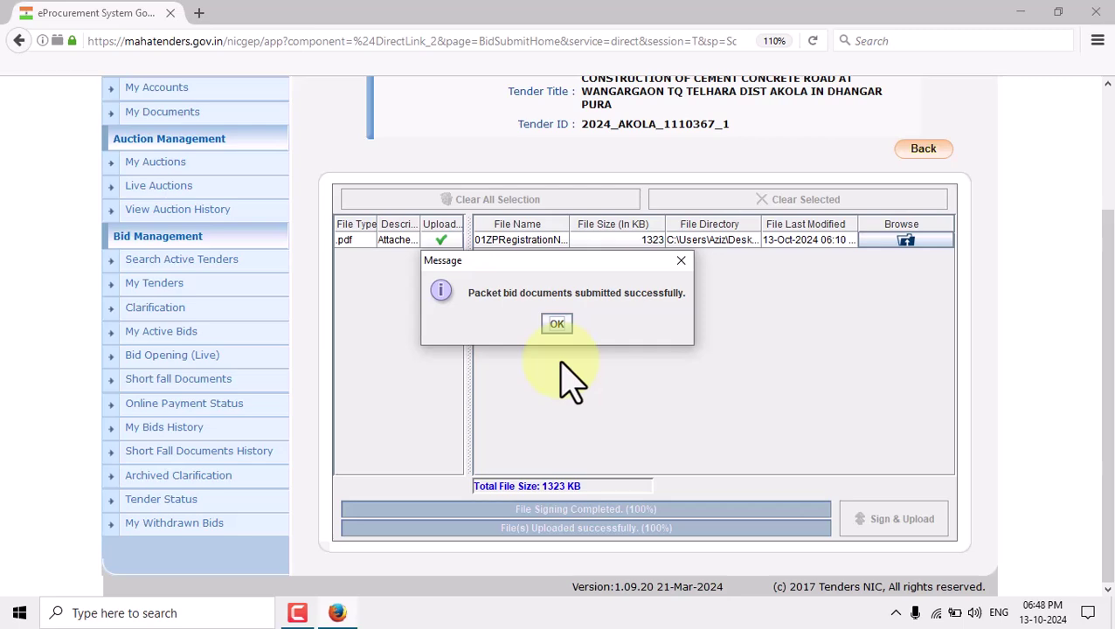
key("Return")
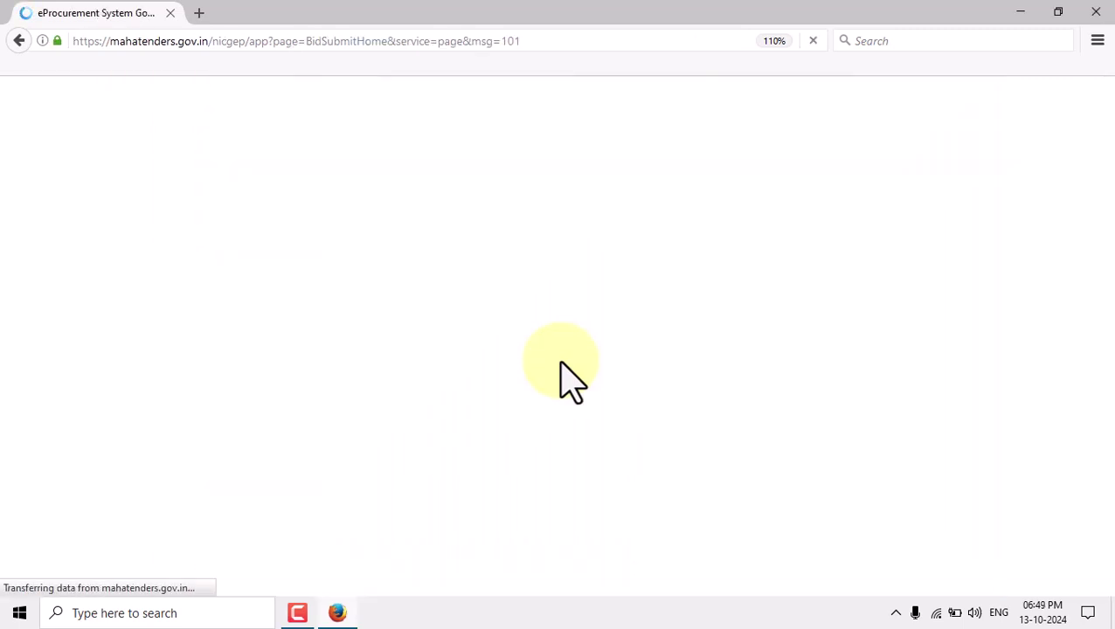
Open the Finance cover for upload and widen the columns describing the required price bid file.
scroll(542, 394, "down", 2)
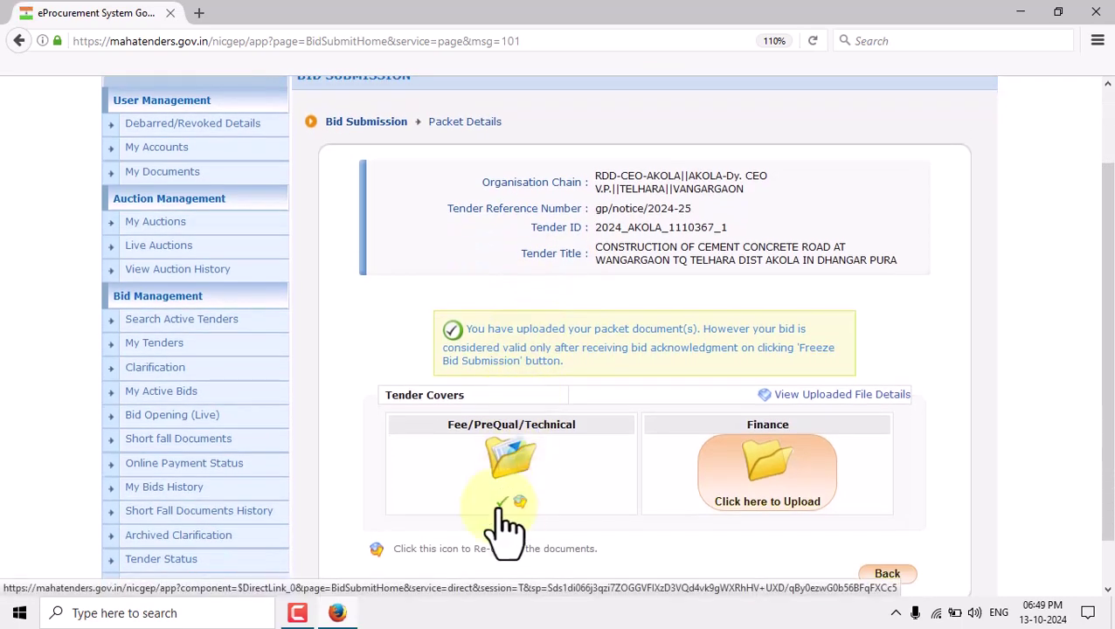
left_click(795, 481)
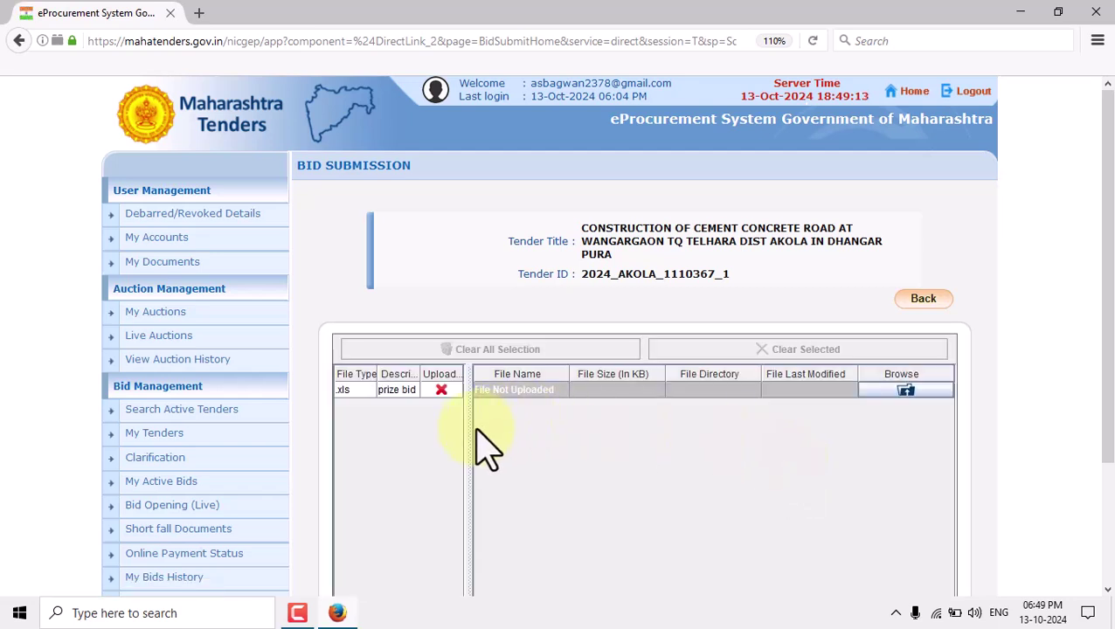
left_click_drag(467, 430, 525, 447)
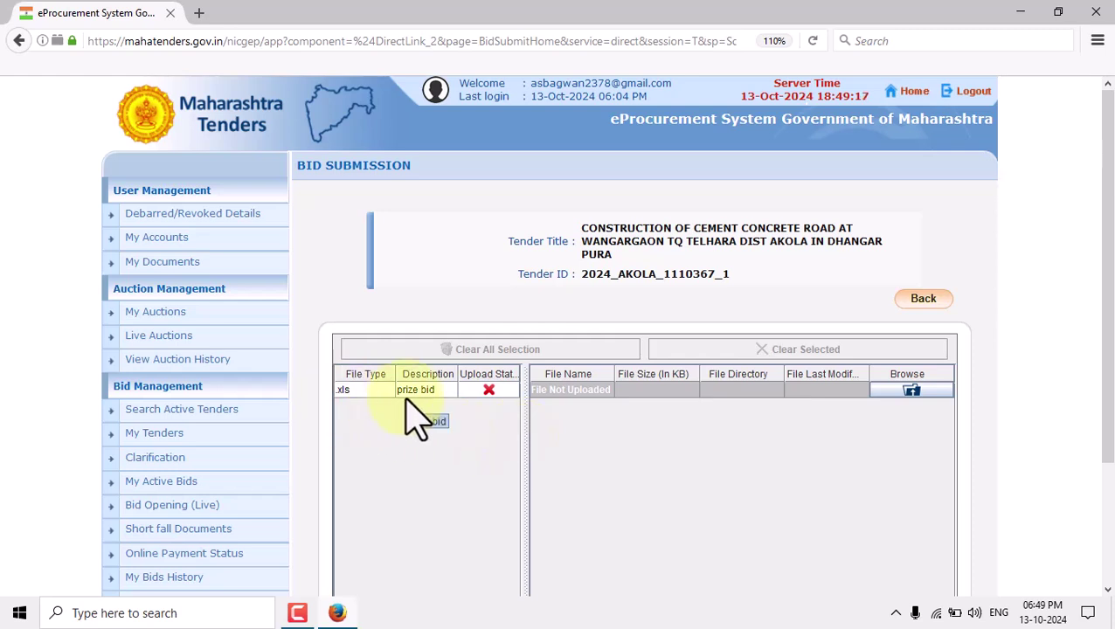
scroll(1106, 447, "down", 1)
scroll(1102, 450, "down", 1)
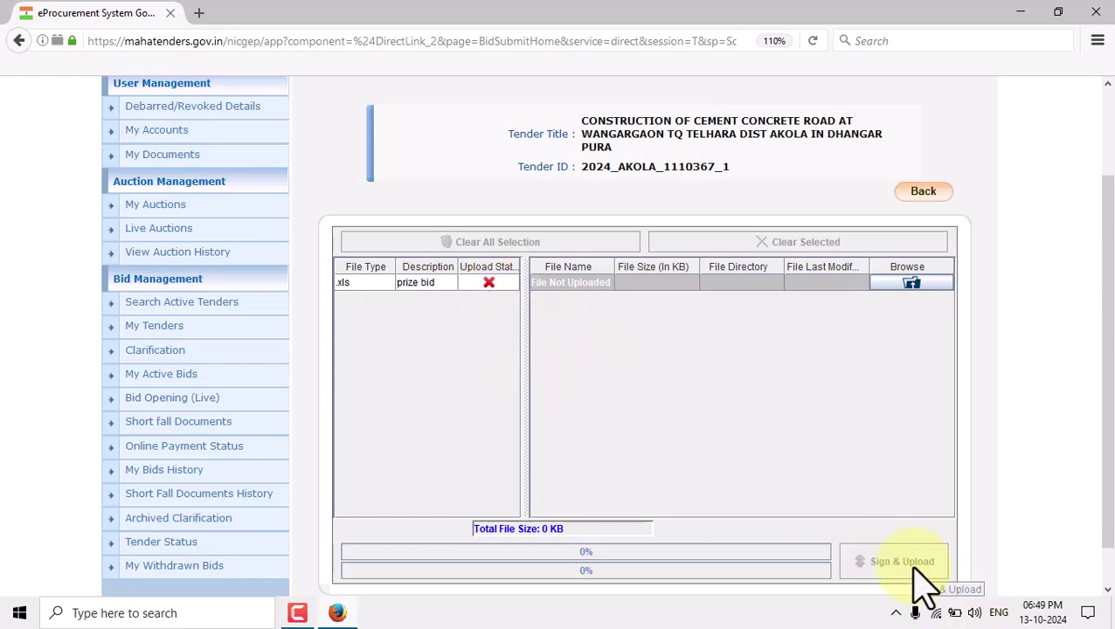
Choose BOQ_1939002.xls for the price bid from Desktop > Akola > Akola 2024_AKOLA_1110367_1 > work_1939002.
left_click(930, 289)
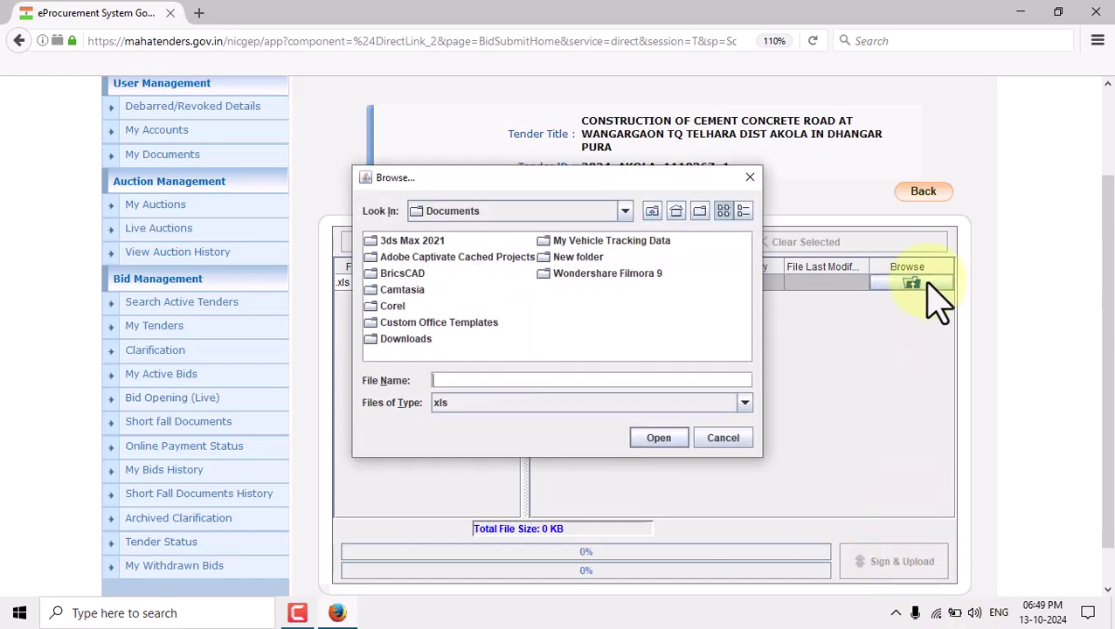
left_click(677, 210)
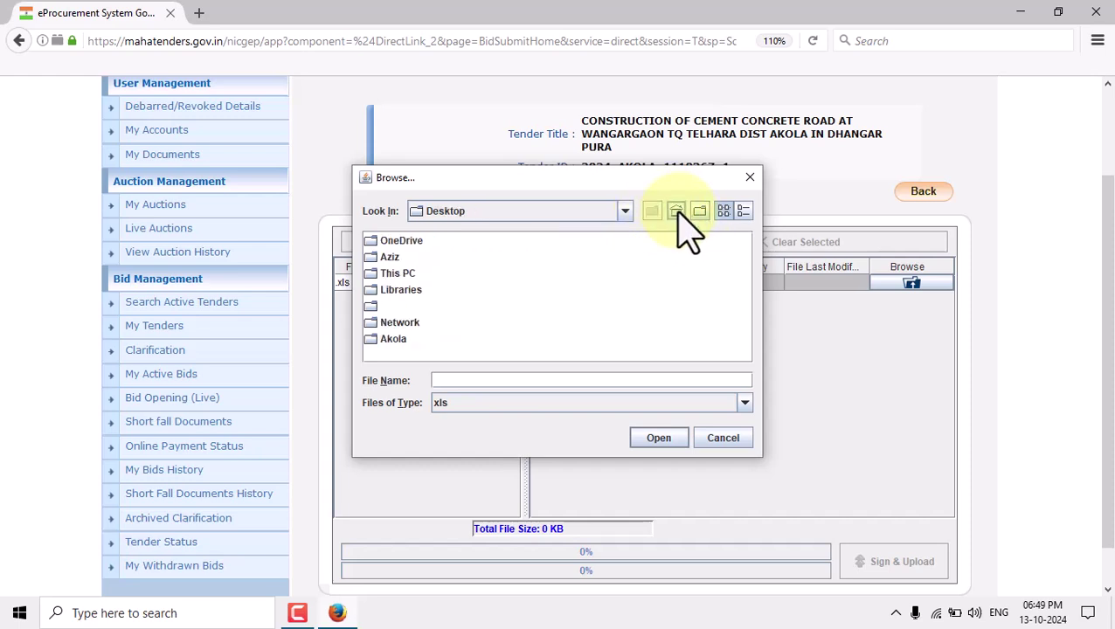
double_click(399, 341)
double_click(449, 243)
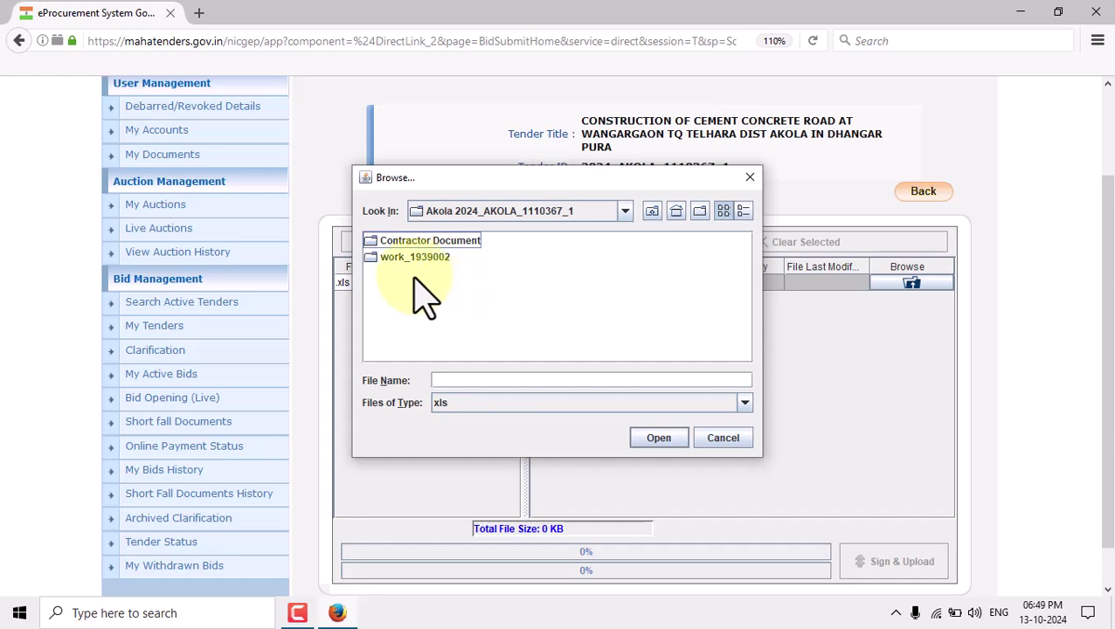
double_click(411, 259)
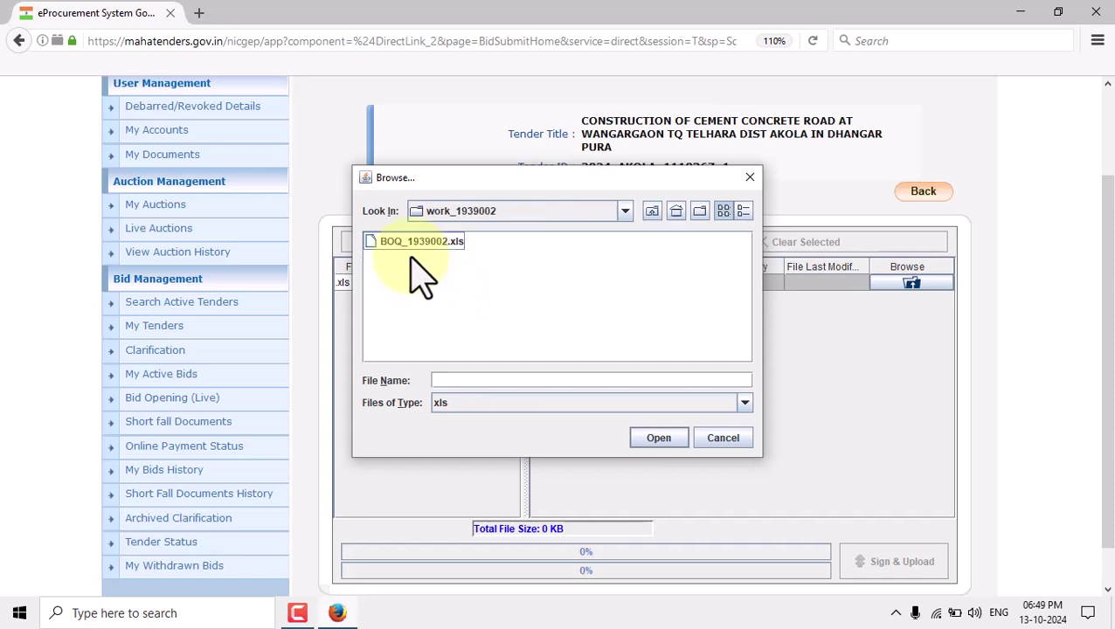
left_click(425, 242)
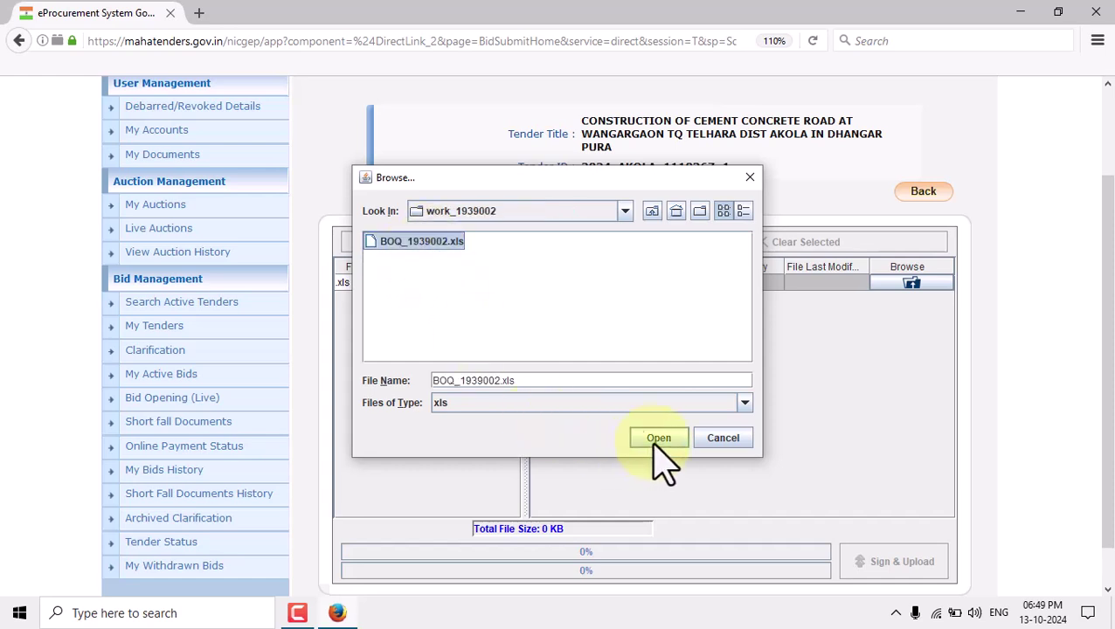
left_click(511, 296)
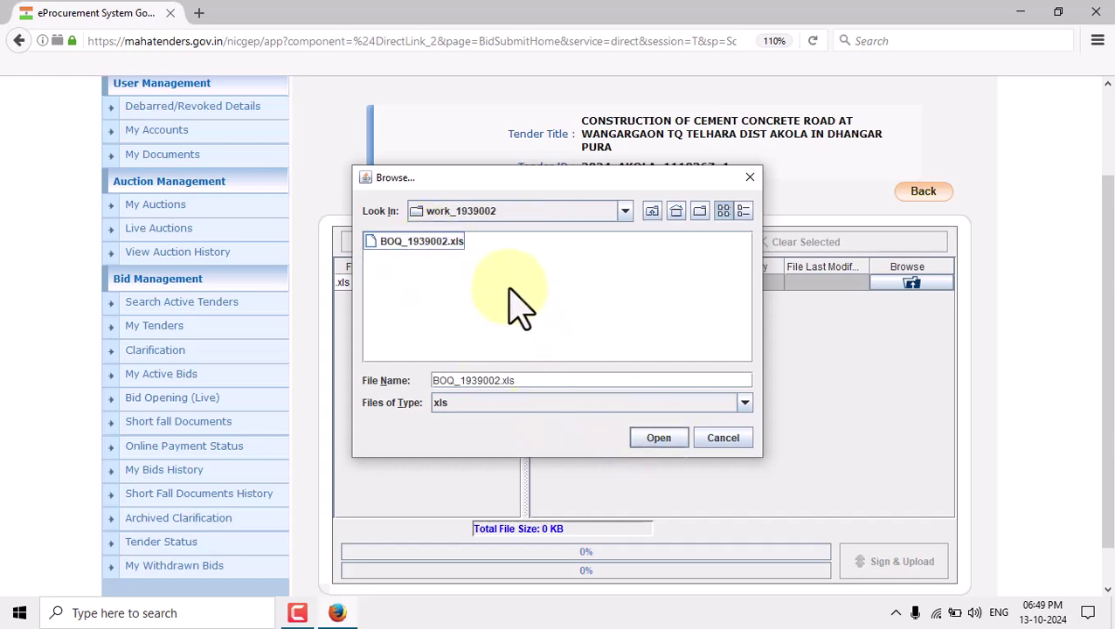
double_click(385, 245)
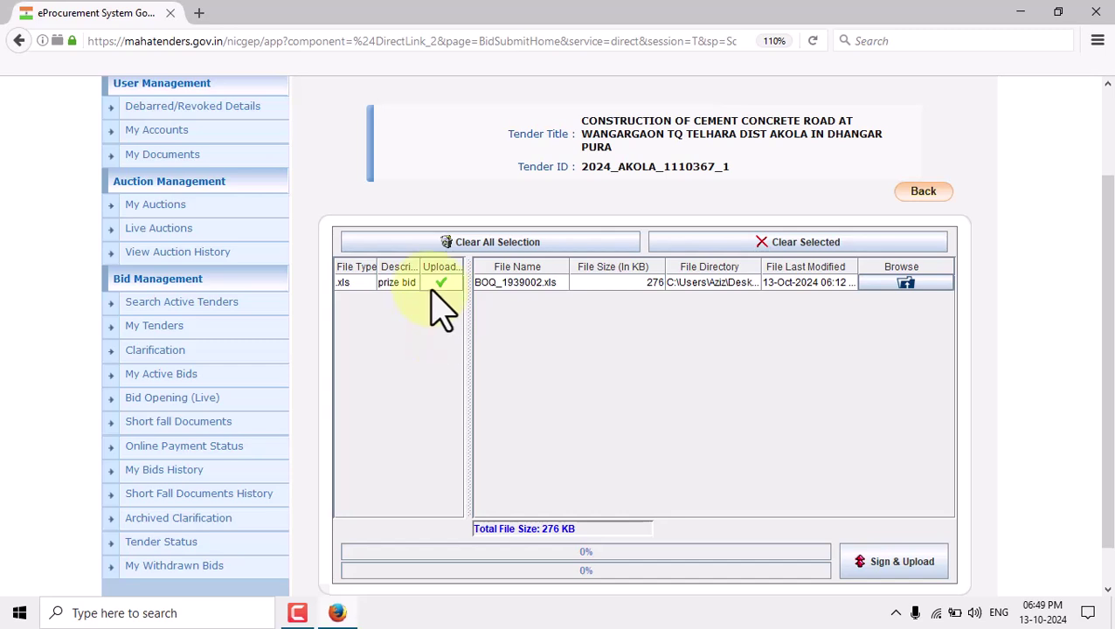
Sign and upload the Finance cover's price bid, acknowledge the submission, and review the upload status of both tender covers.
left_click(897, 568)
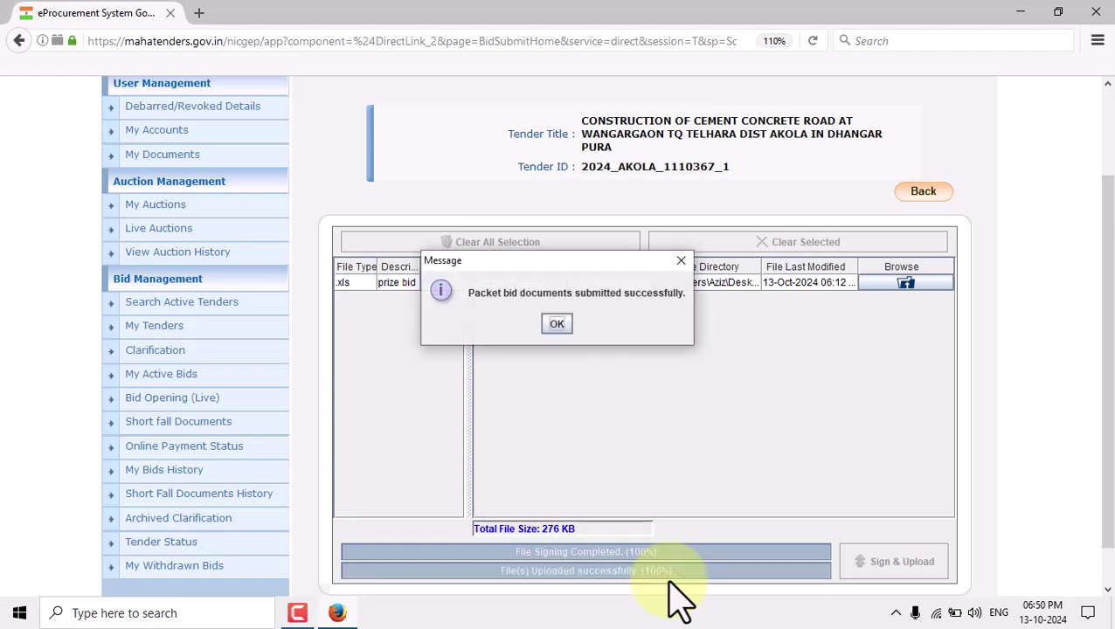
left_click(557, 325)
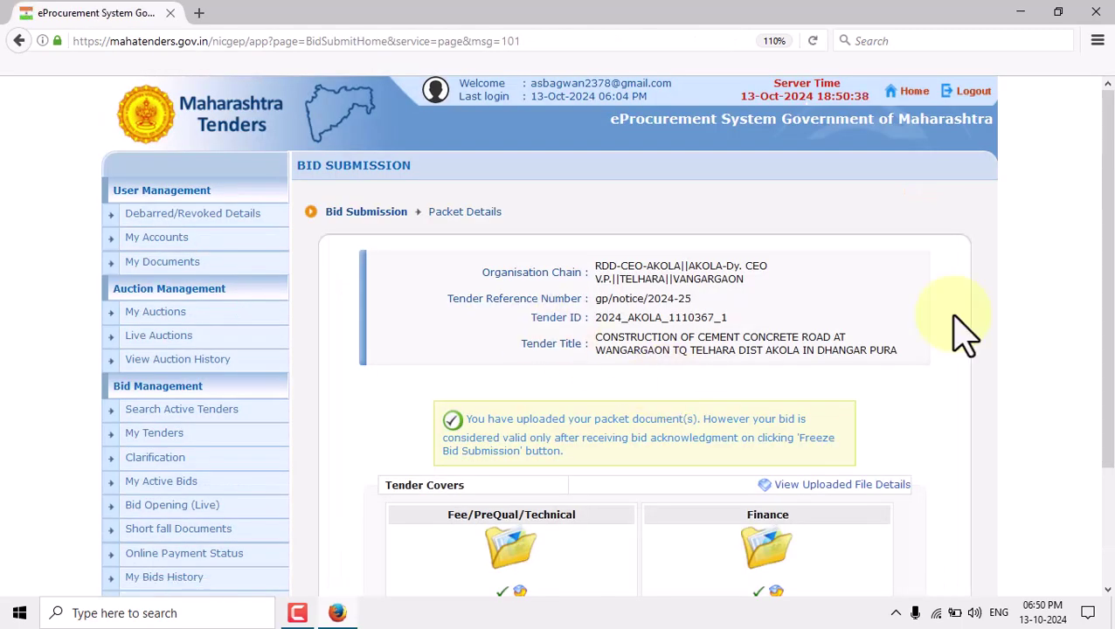
scroll(1108, 367, "down", 1)
left_click_drag(1108, 367, 1108, 435)
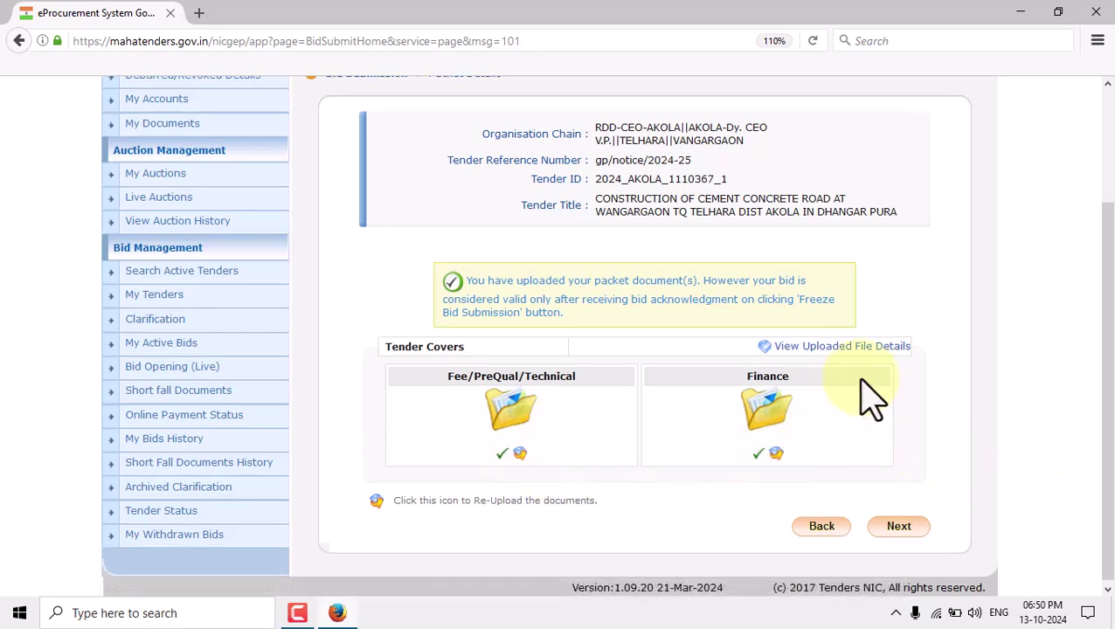
scroll(876, 428, "up", 2)
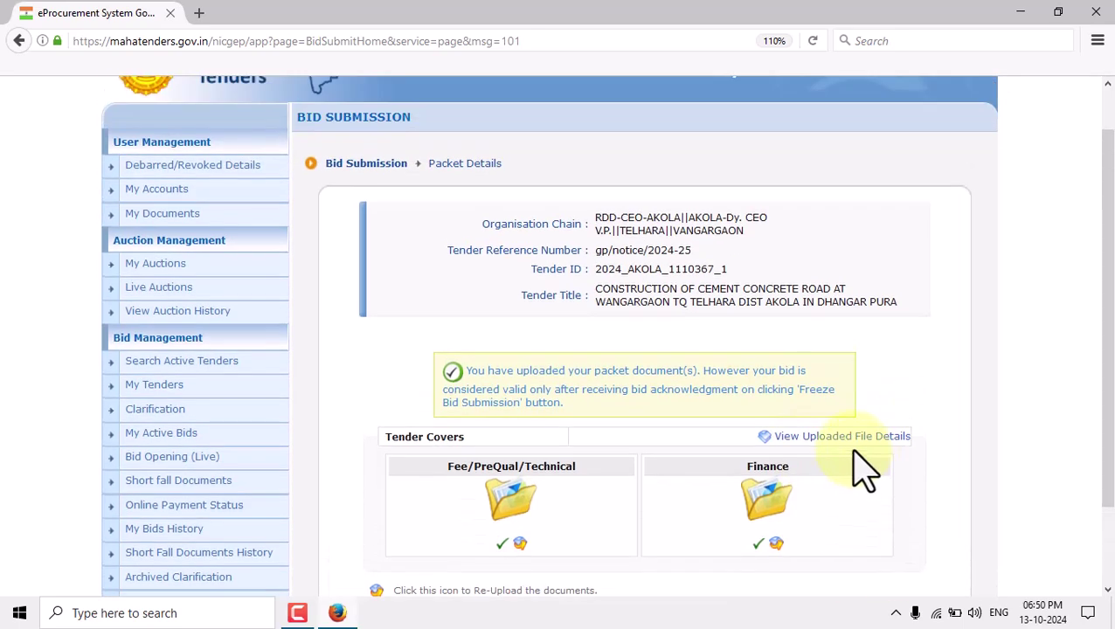
scroll(846, 500, "up", 1)
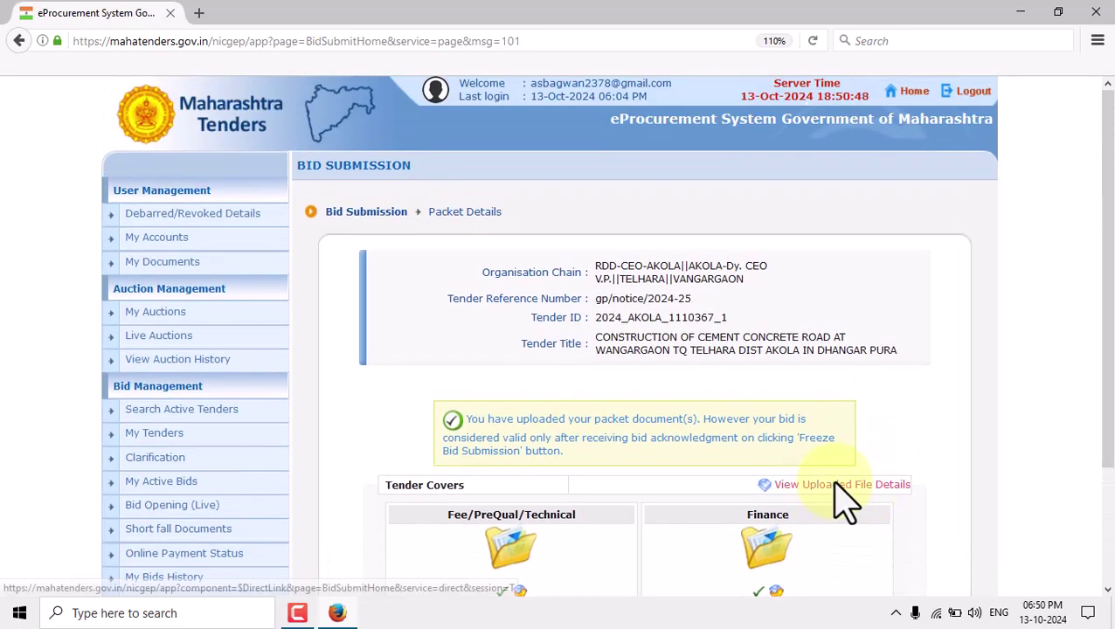